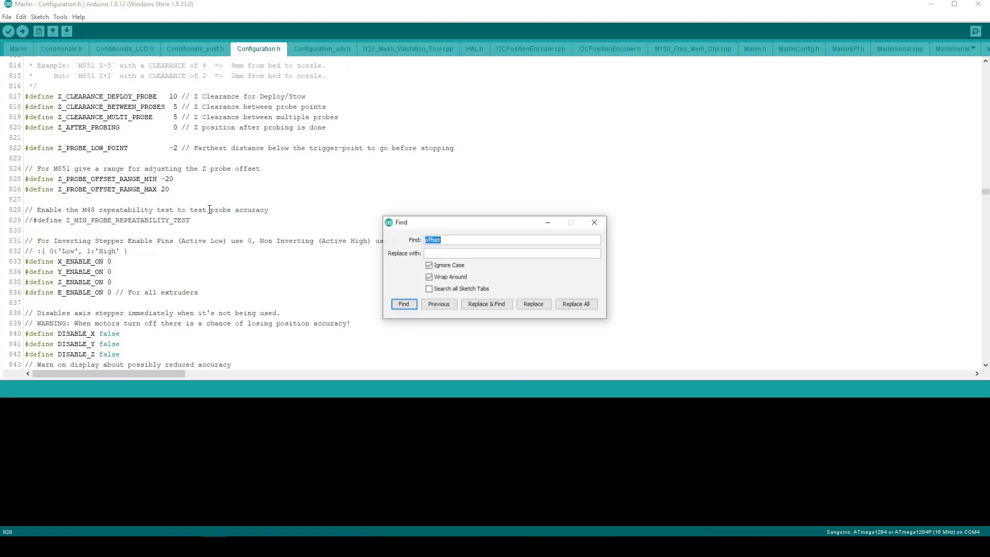
Step: Step through the 'offset' search matches to reach the probe offset lines in Configuration.h
key("Return")
key("Return")
key("Return")
key("Return")
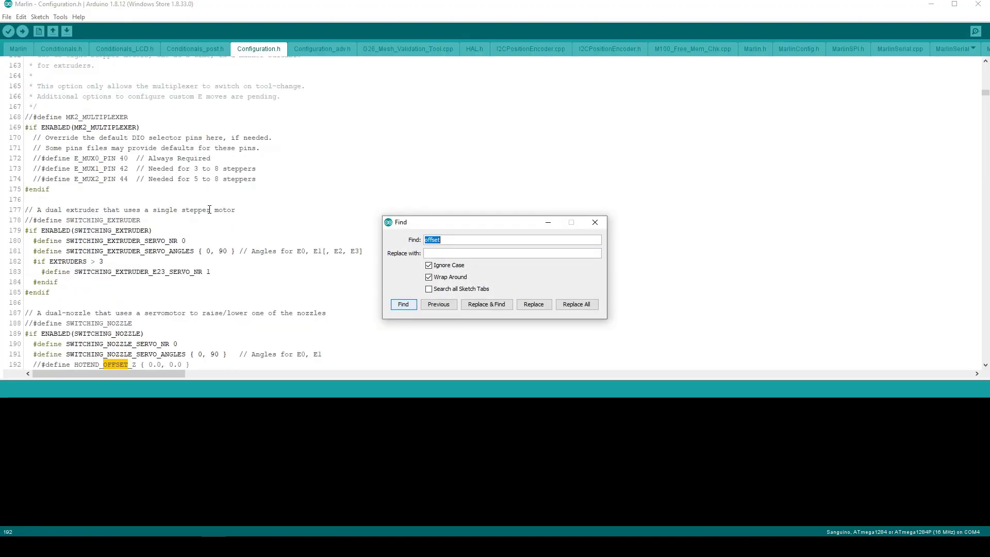
key("Return")
key("Return")
key("Return")
key("Return")
key("Return")
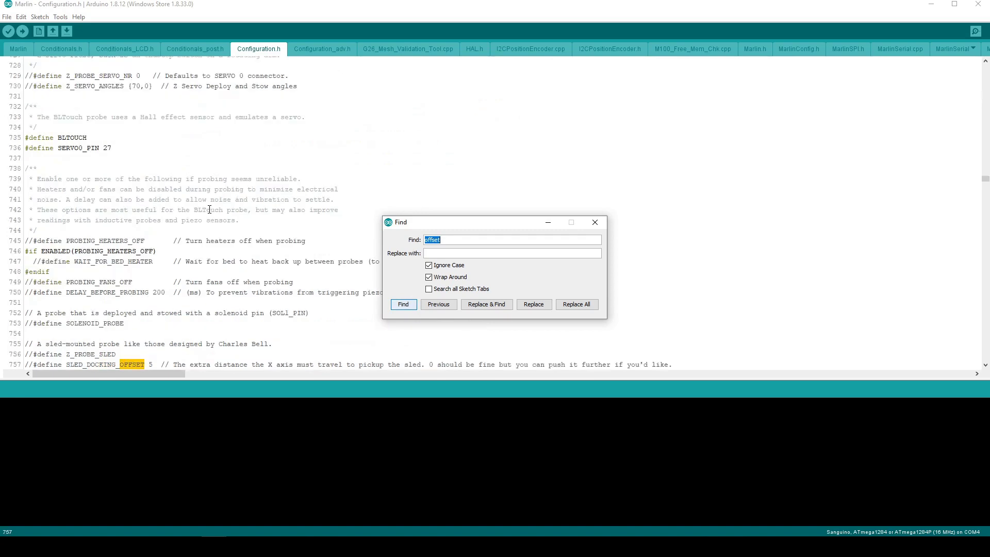
key("Return")
key("Return")
key("Return")
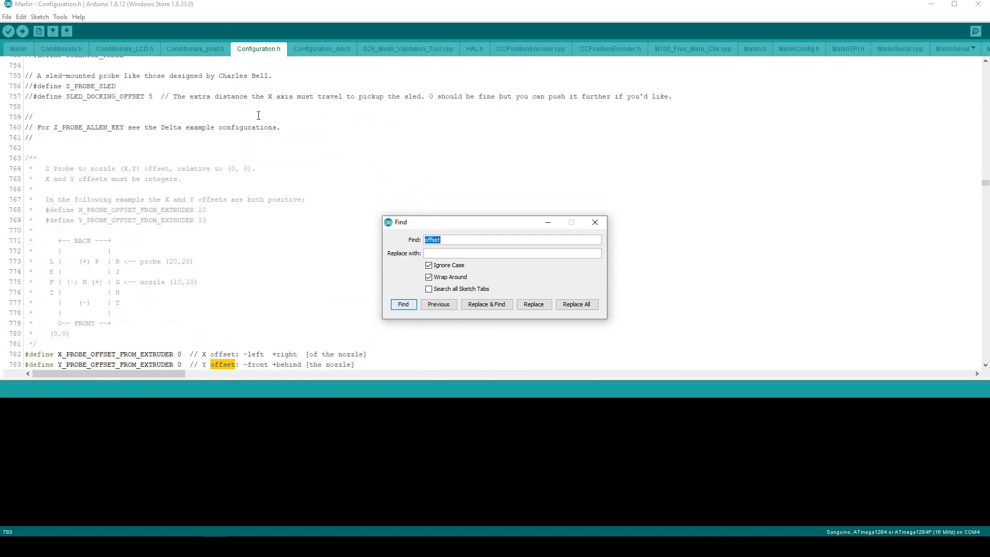
scroll(312, 202, "down", 2)
Step: Set the X, Y and Z probe offsets to -44, -7 and -5, then upload the firmware
left_click(183, 290)
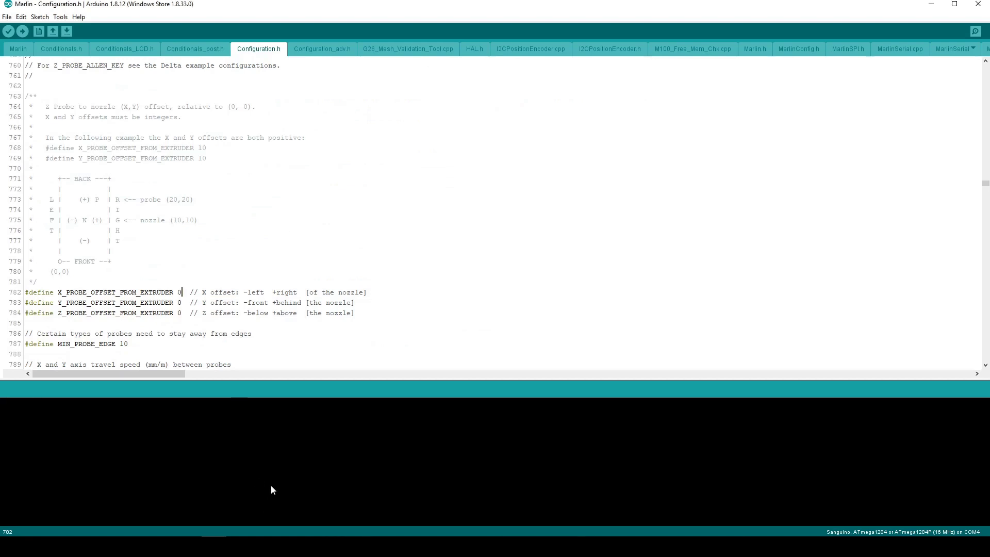
key("BackSpace")
type("-44")
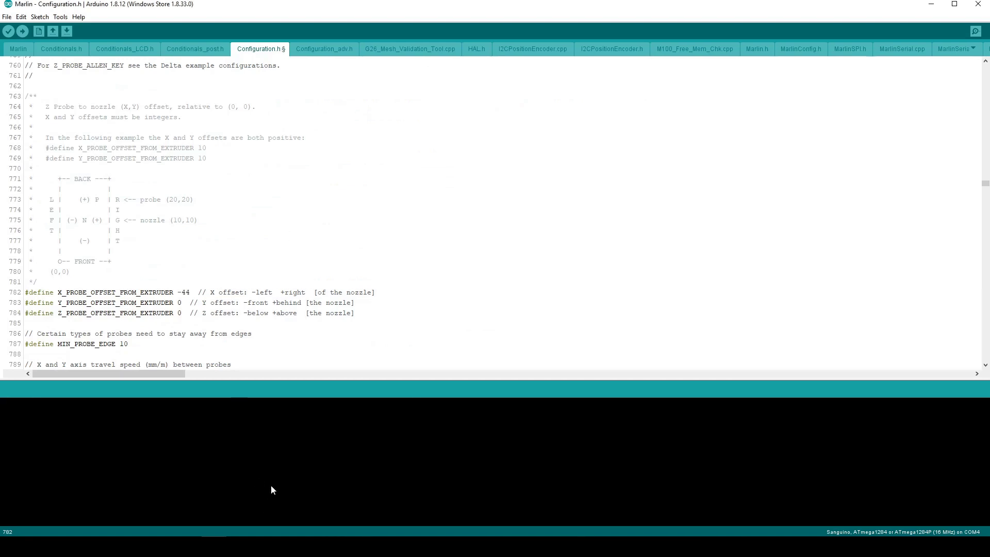
key("BackSpace")
type("-")
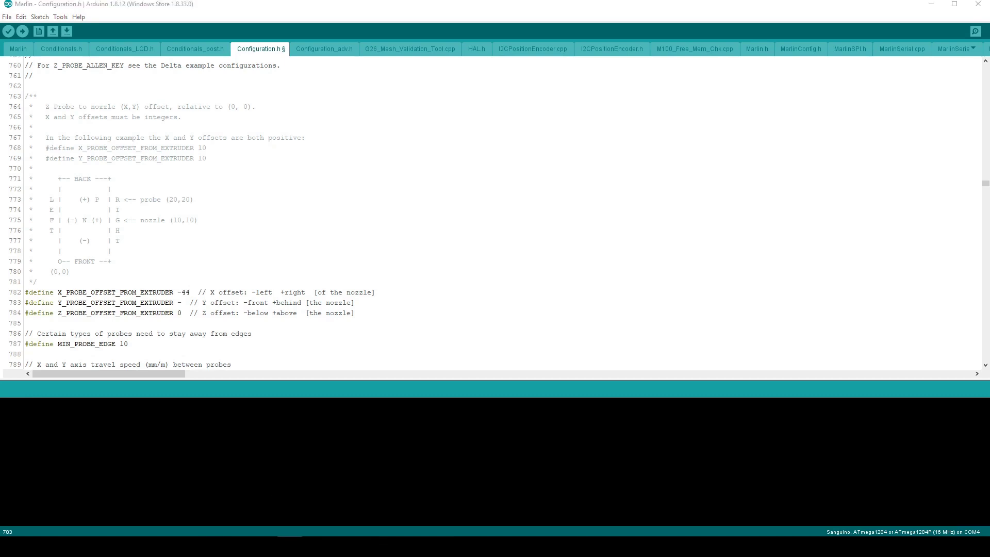
type("7")
left_click(181, 313)
key("BackSpace")
type("-5")
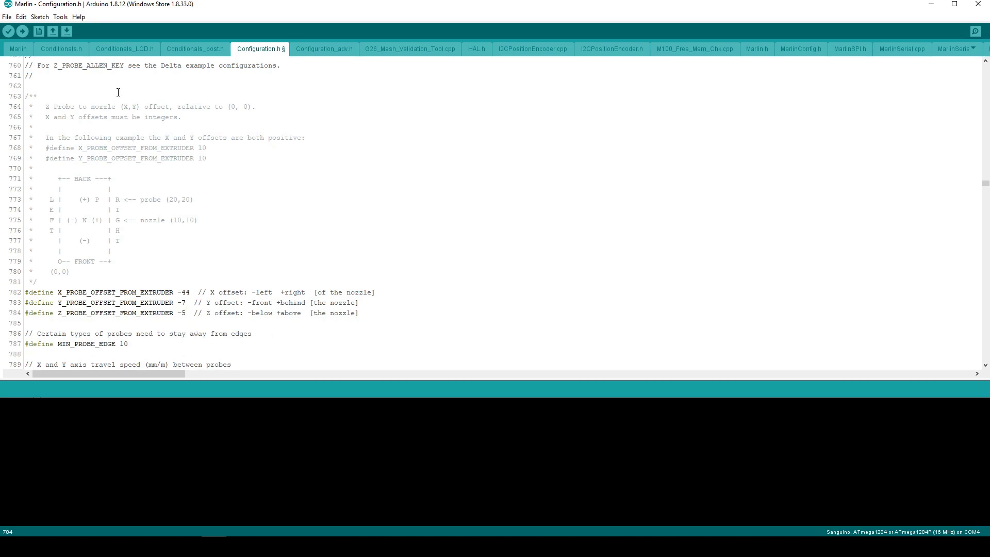
left_click(23, 31)
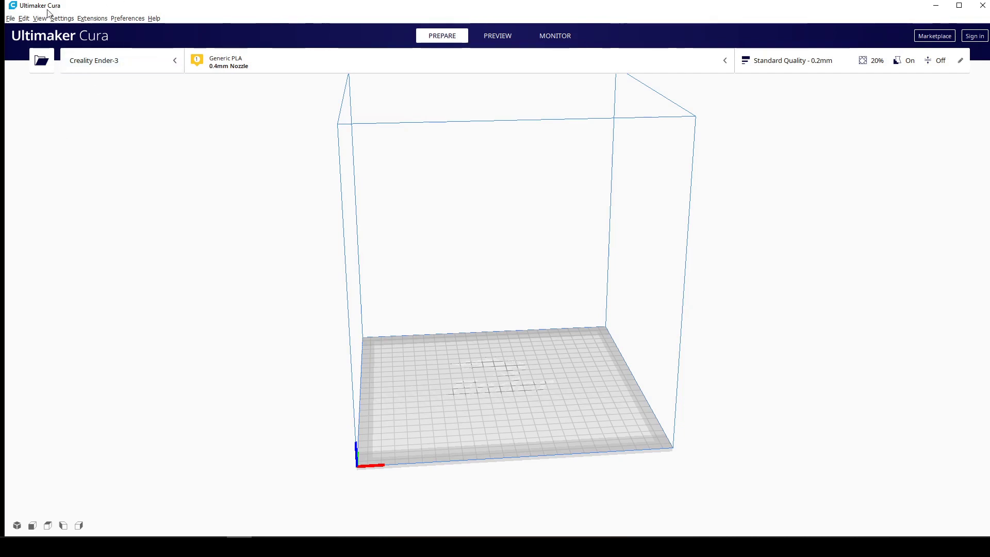
Step: Open Settings > Printer > Manage Printers to show the Creality Ender-3 in Preferences
left_click(63, 18)
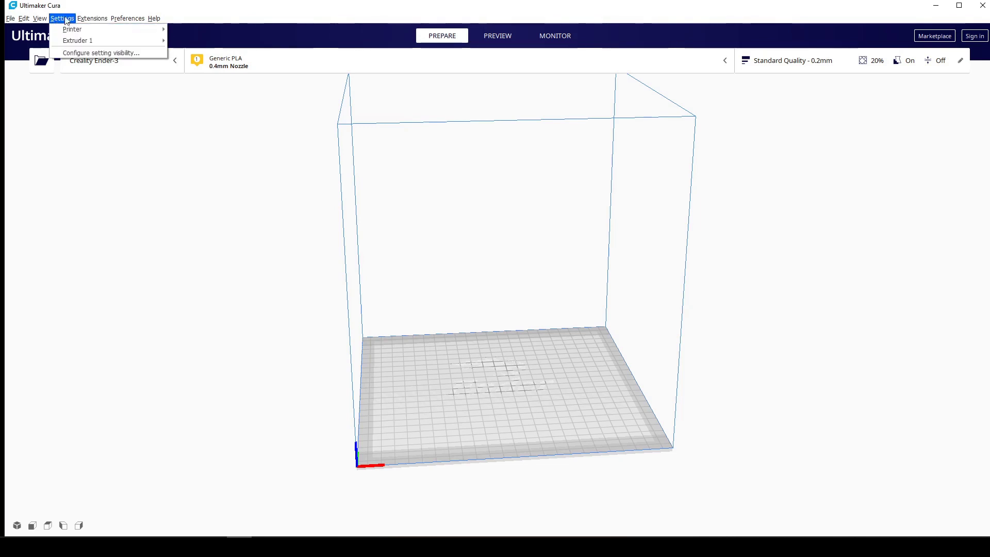
mouse_move(93, 19)
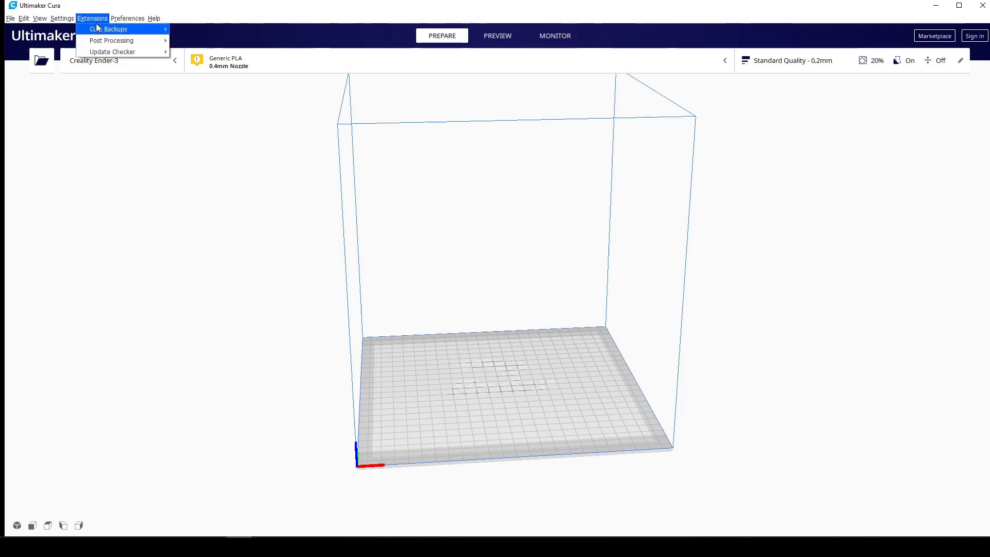
mouse_move(130, 44)
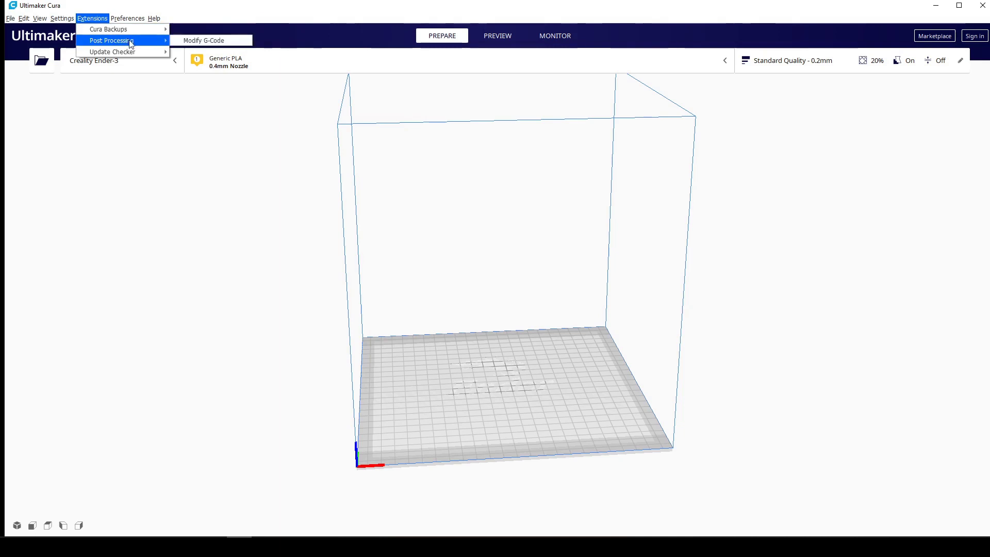
mouse_move(63, 19)
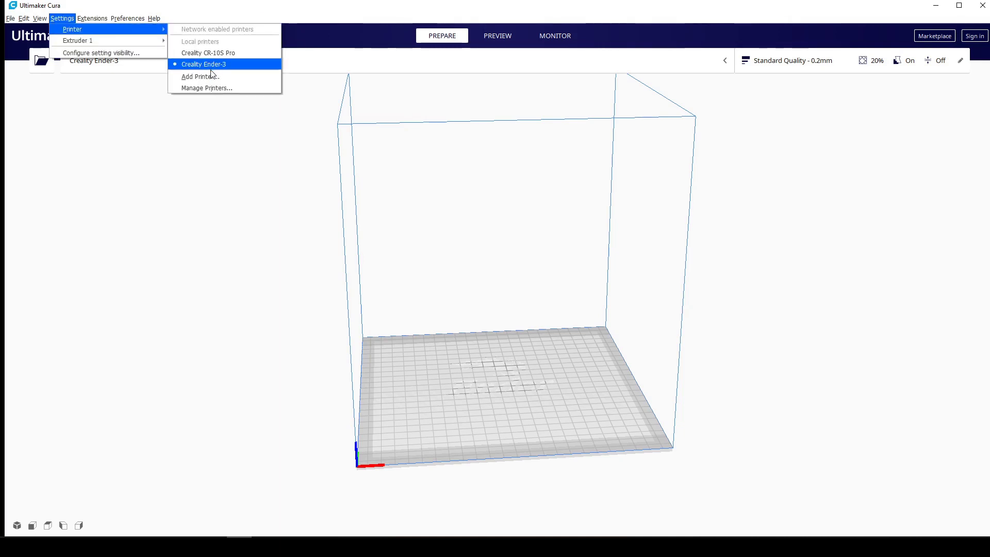
left_click(225, 92)
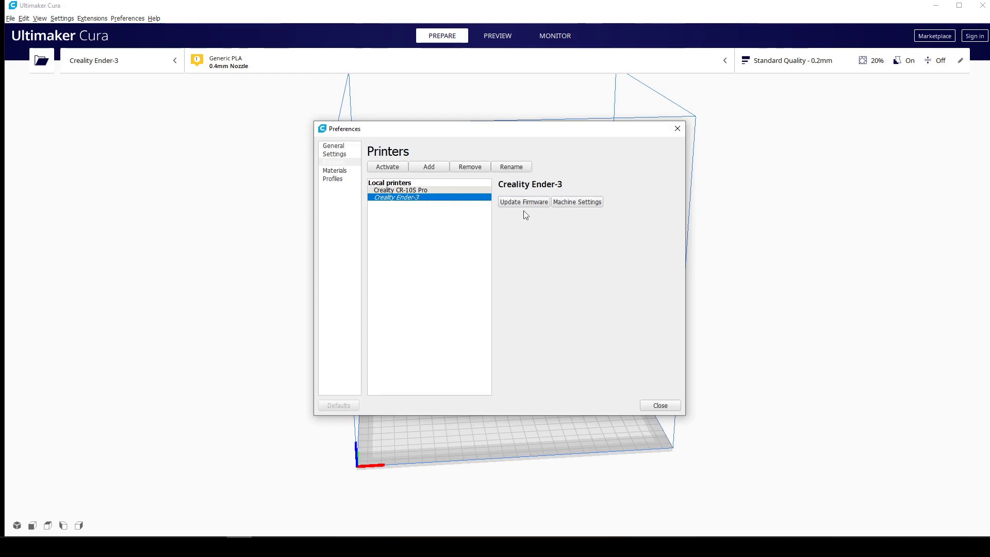
Step: In Ender-3 Machine Settings, add 'G29 ; Bltouch mesh' and 'M500 ; Save mesh eeprom' after G28
left_click(585, 202)
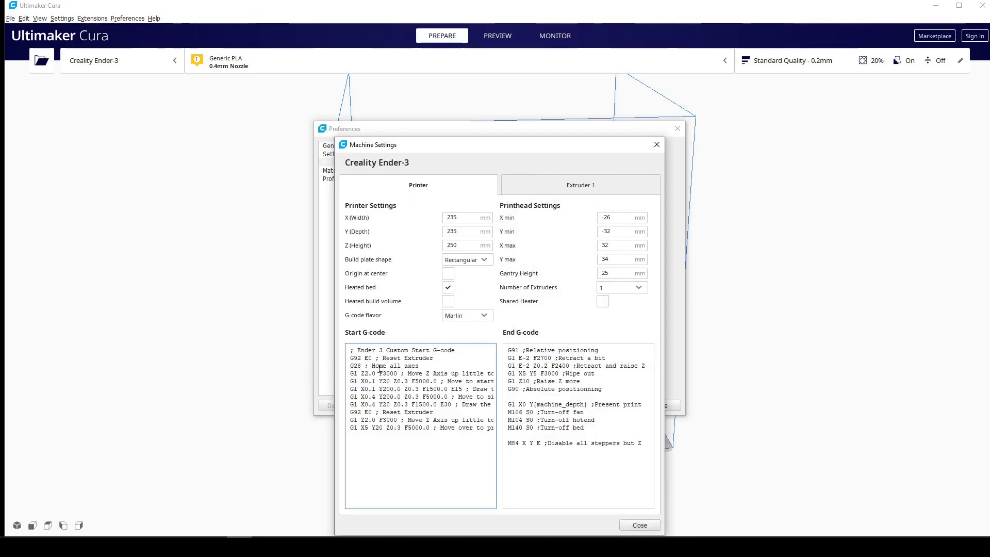
left_click(437, 366)
key("Return")
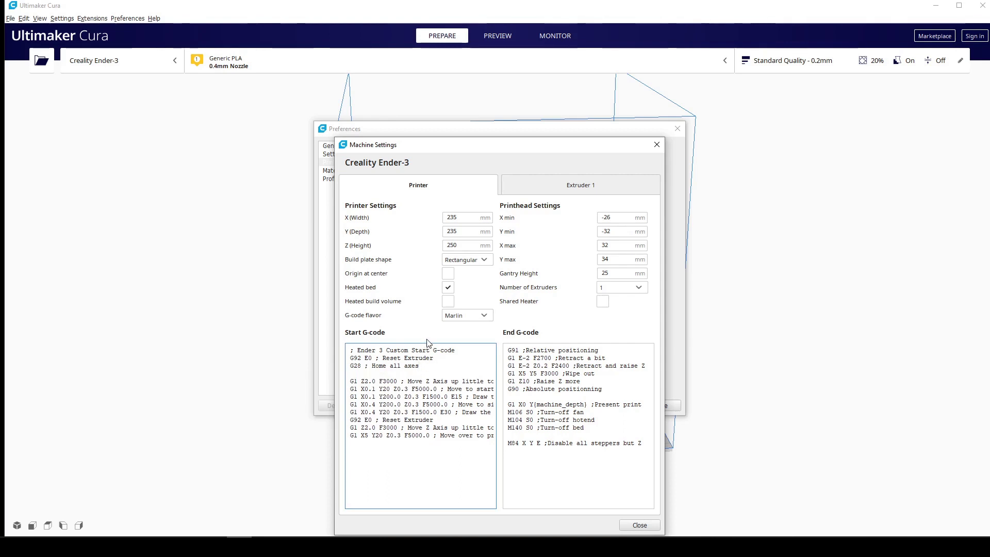
type("G29 ; Bltouch mesh")
key("Return")
type("M")
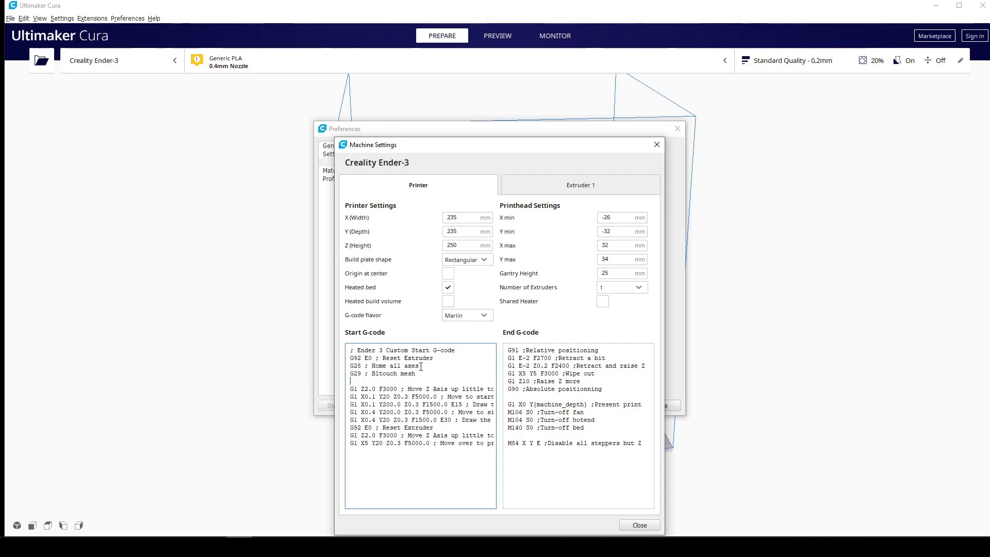
type("500 ; Save mesh eeprom")
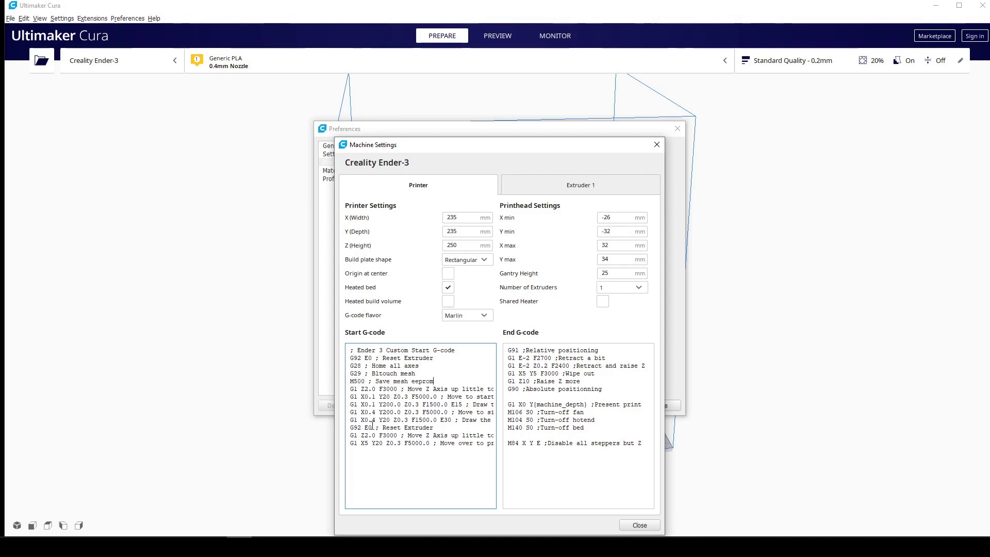
Step: Highlight the two new G-code lines to check them, then close the settings dialogs
triple_click(438, 373)
left_click(435, 382)
left_click_drag(434, 382, 342, 375)
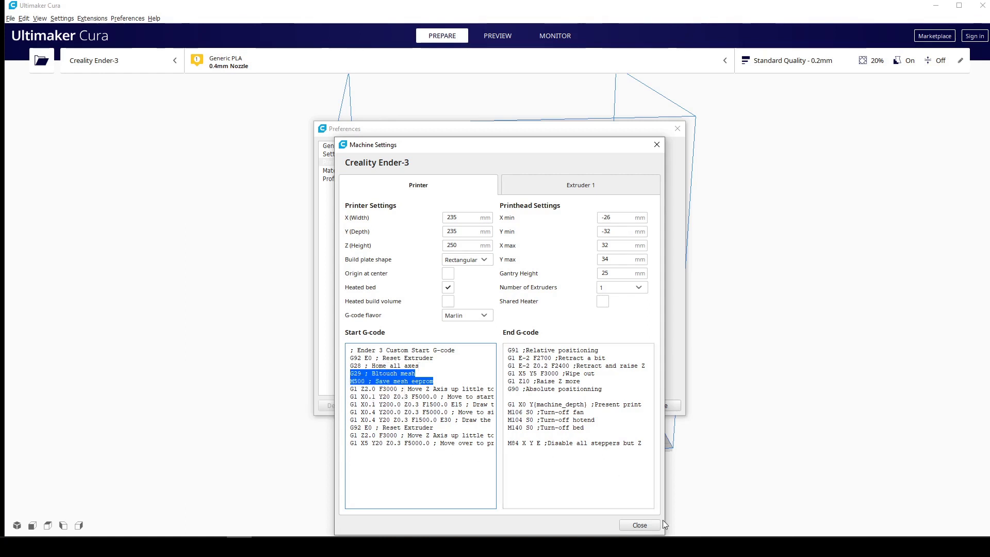
left_click(650, 525)
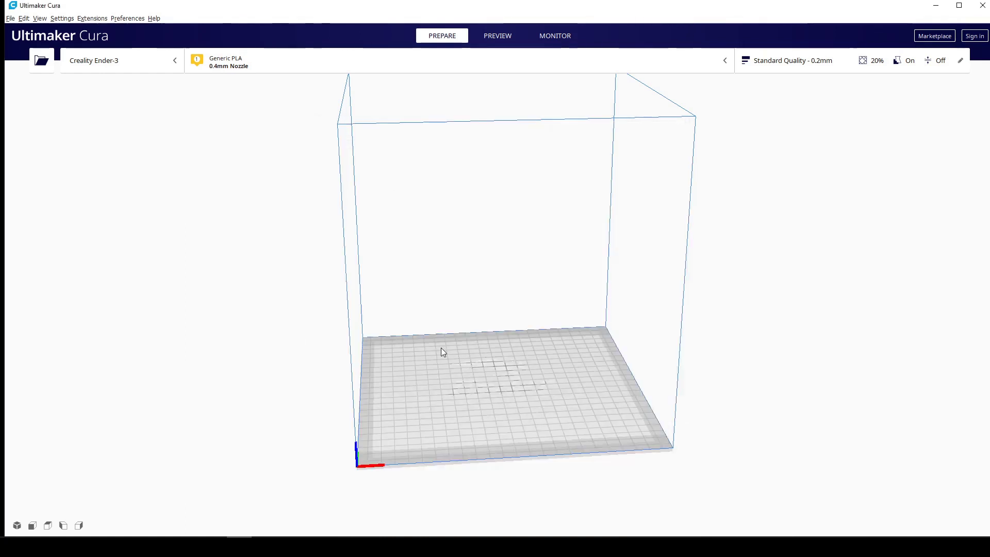